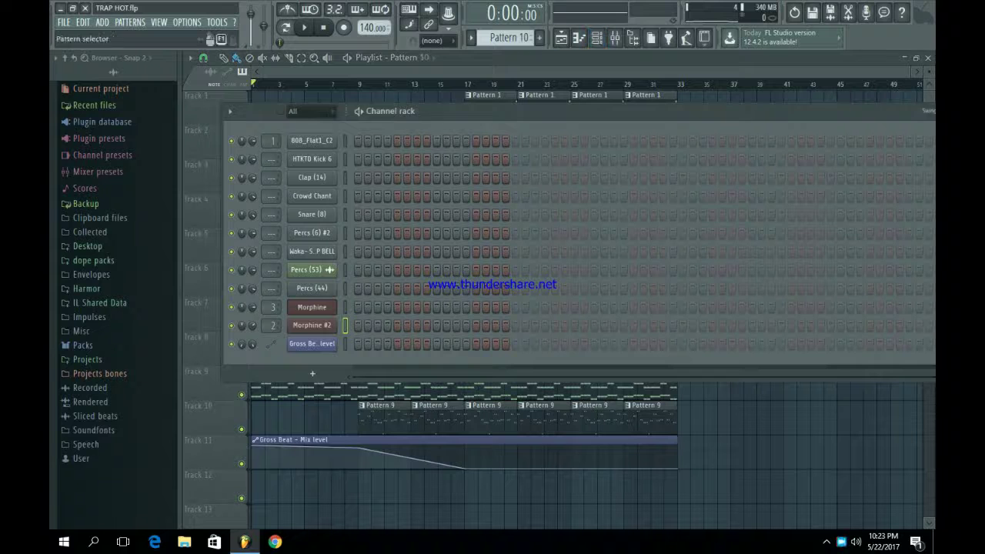
- Select Pattern 1 and play its 808_Flat1_C2 notes in the piano roll, returning to the channel rack
{"action": "scroll", "coordinate": [508, 37], "scroll_direction": "up", "scroll_amount": 9}
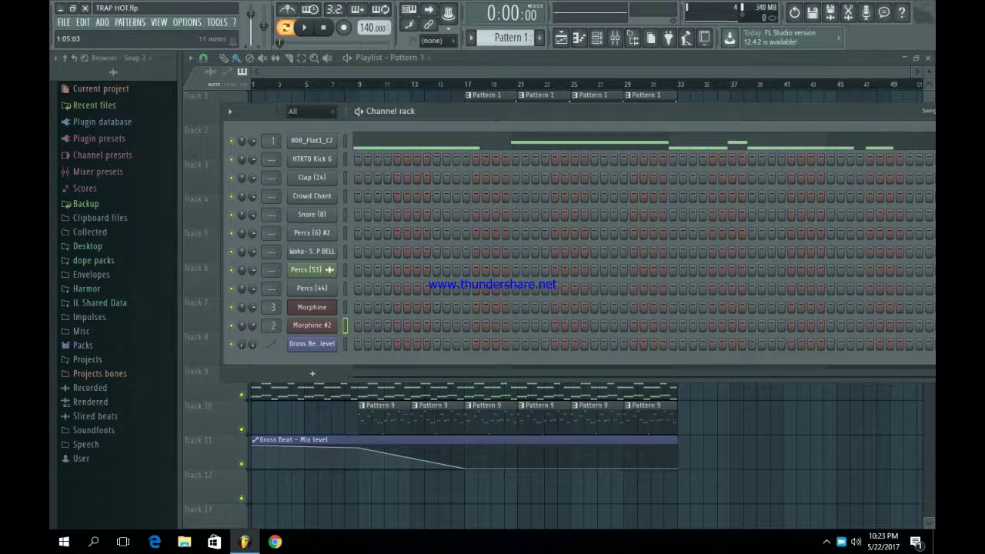
{"action": "key", "text": "F7"}
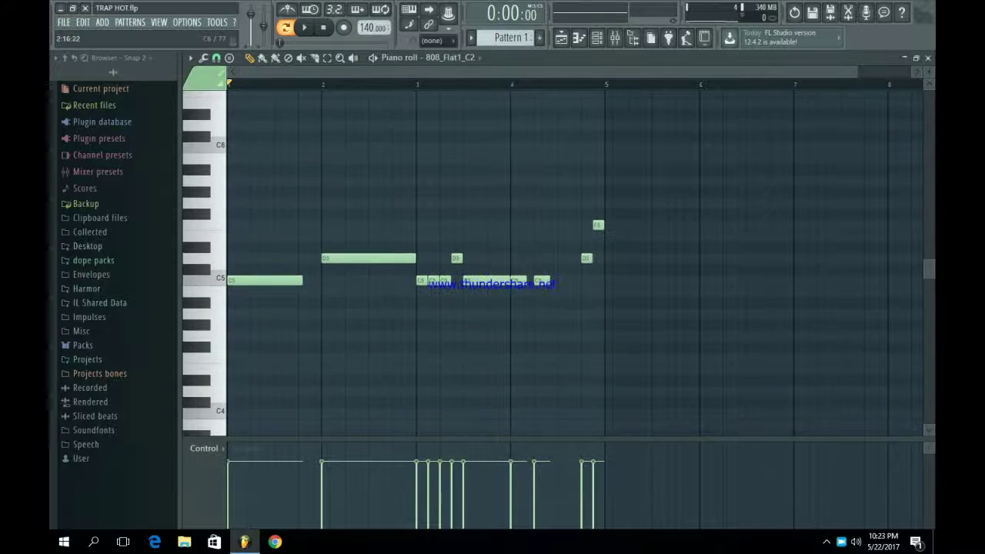
{"action": "key", "text": "space"}
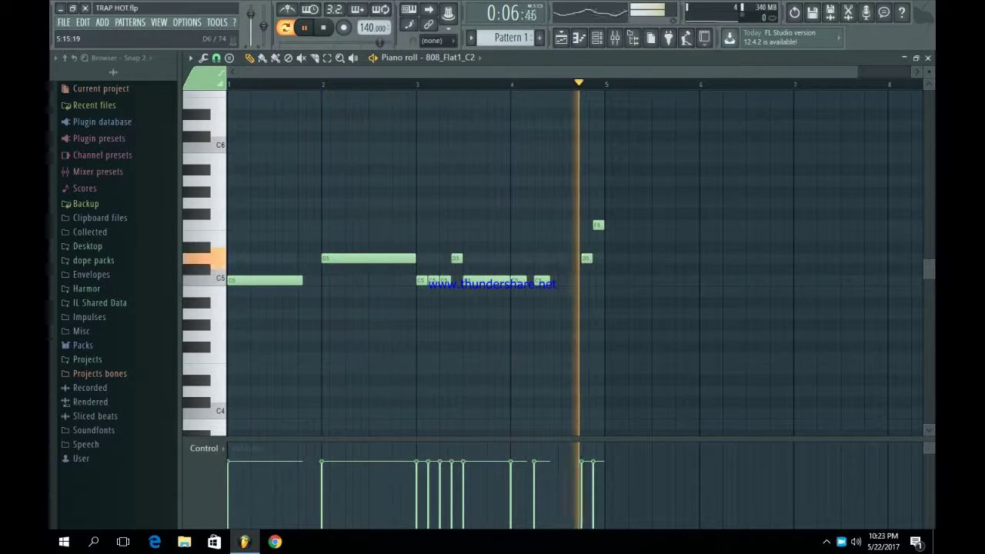
{"action": "key", "text": "F6"}
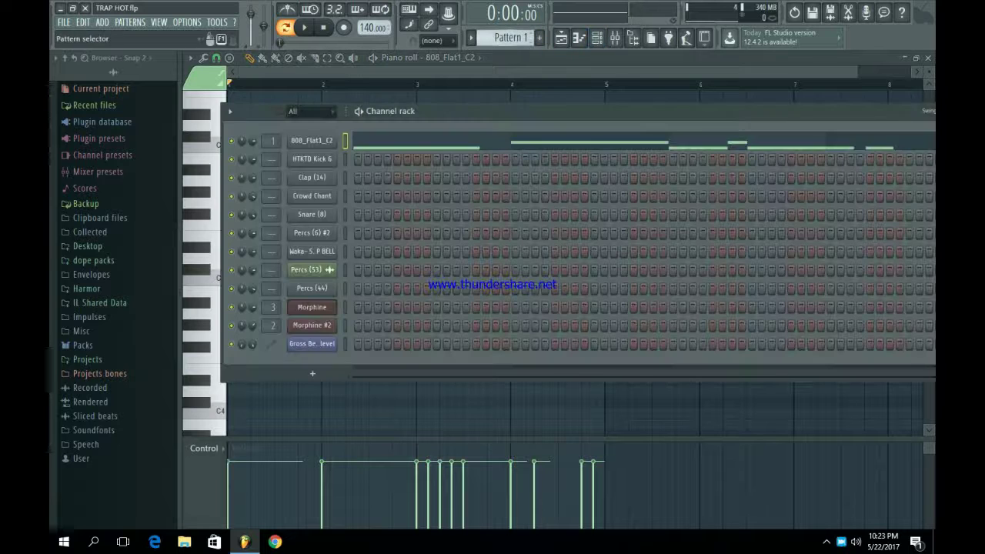
- Play Pattern 2's HTKTD Kick 6 and Clap (14) steps with the channel rack shifted for a fuller view of the steps
{"action": "key", "text": "space"}
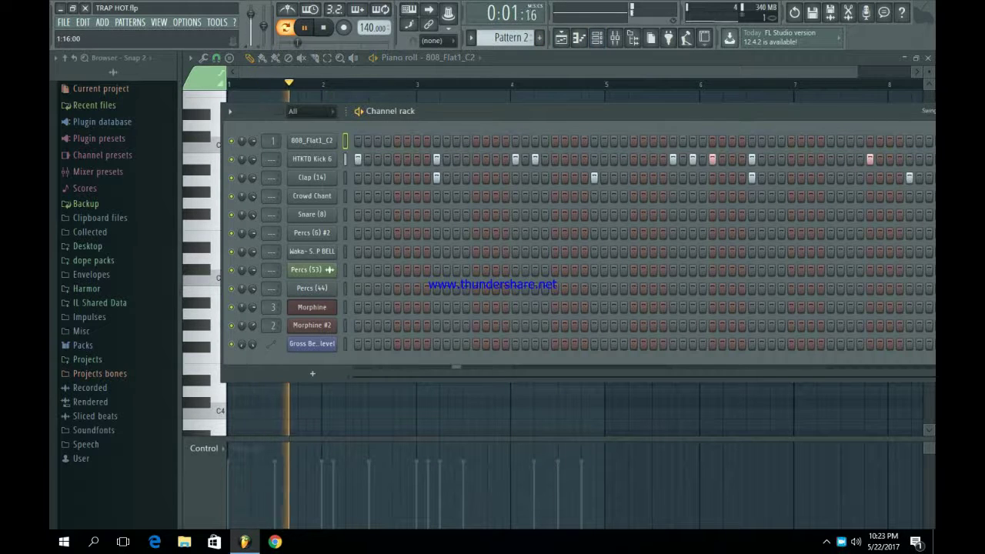
{"action": "left_click_drag", "start_coordinate": [390, 111], "coordinate": [330, 130]}
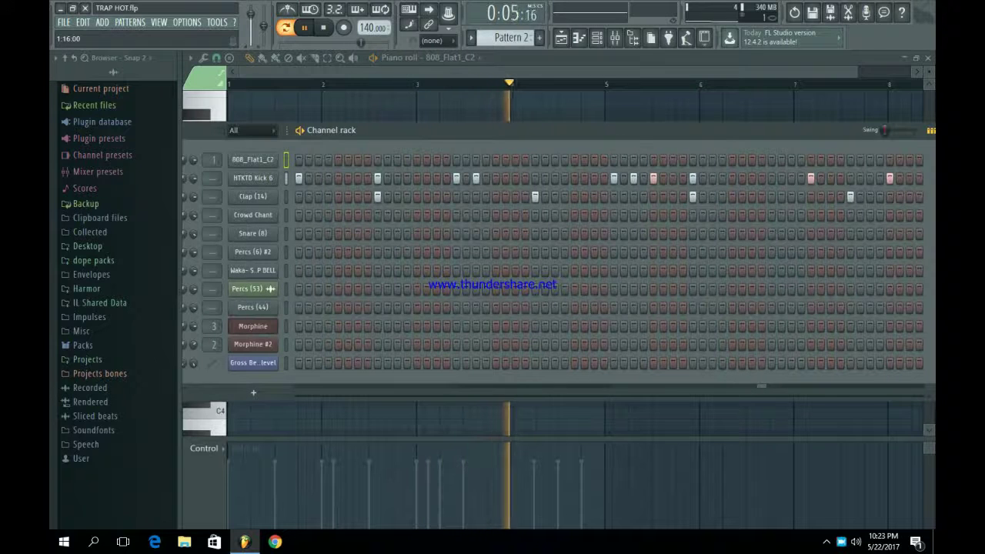
{"action": "left_click_drag", "start_coordinate": [462, 130], "coordinate": [467, 126]}
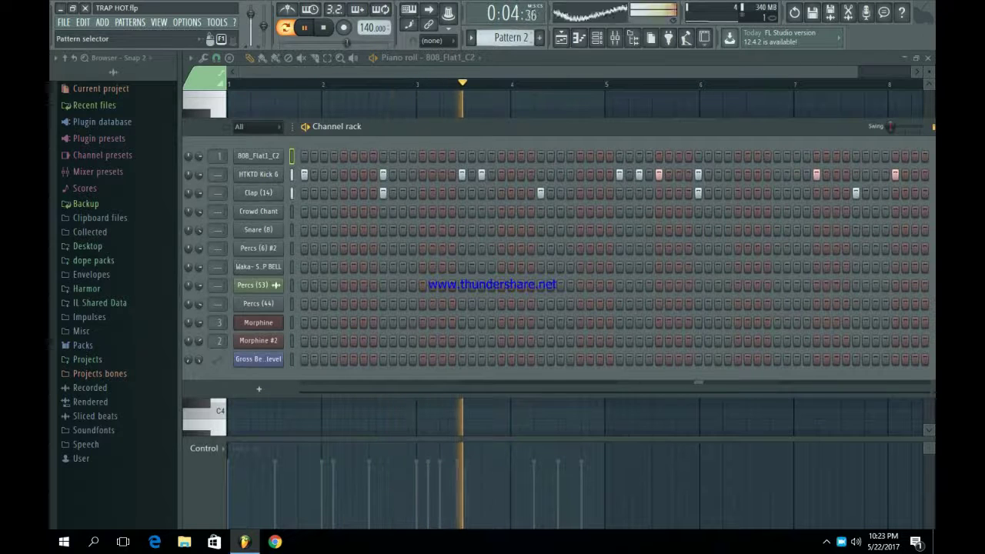
{"action": "key", "text": "space"}
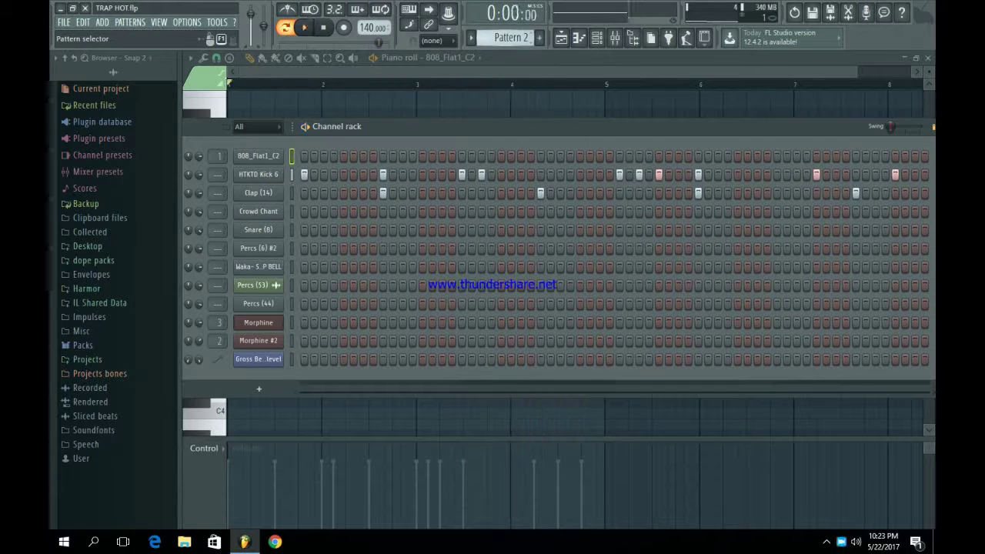
- Show Pattern 3's Snare (8) steps and play Pattern 4's Percs (6) #2 notes in the piano roll
{"action": "key", "text": "KP_Add"}
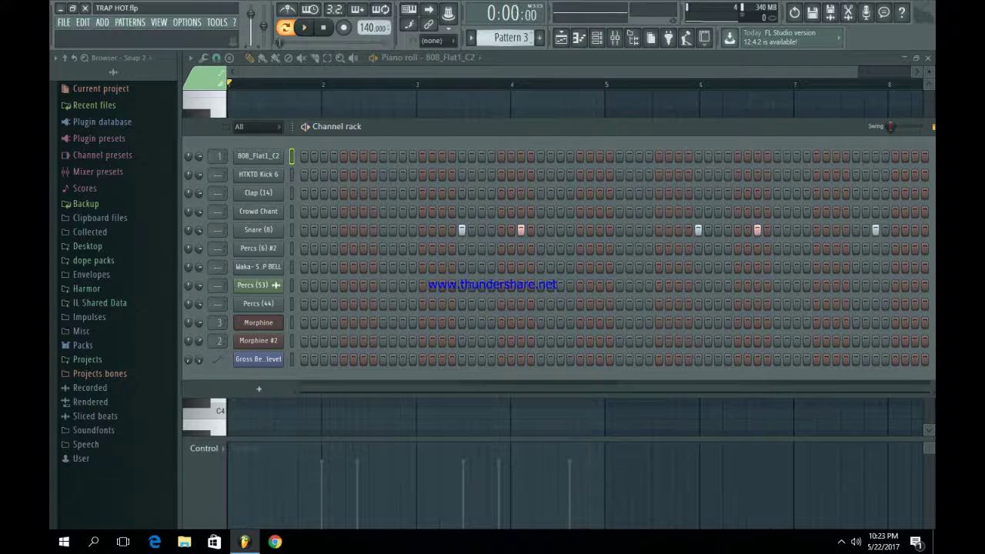
{"action": "key", "text": "KP_Add"}
{"action": "key", "text": "F7"}
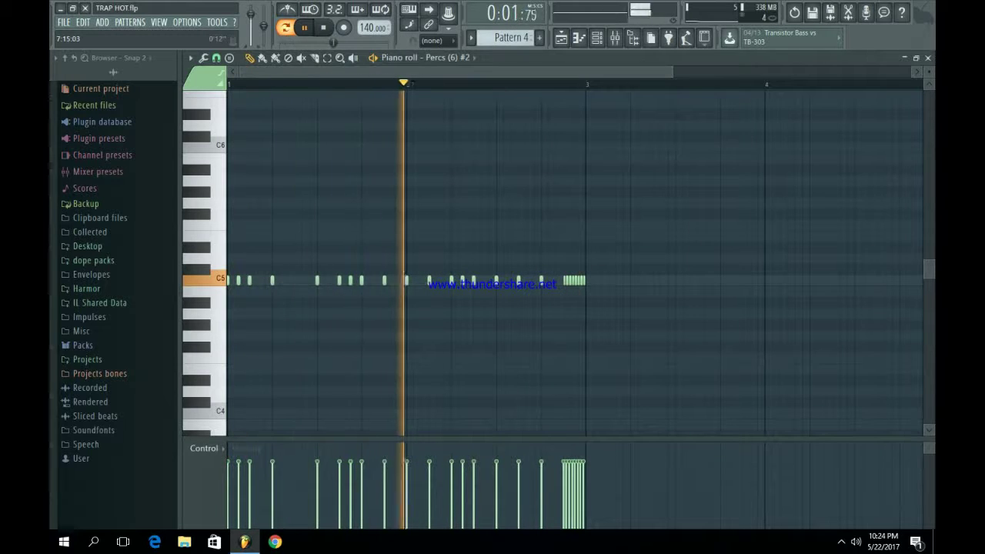
{"action": "key", "text": "space"}
{"action": "key", "text": "F6"}
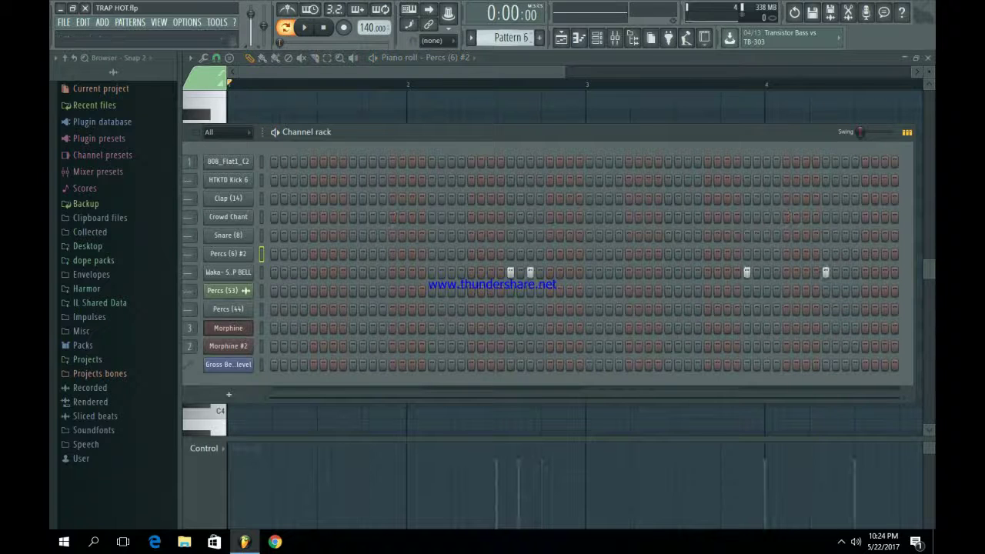
- Play Pattern 6's bell steps and show Pattern 7's Percs (44) steps in the channel rack
{"action": "key", "text": "space"}
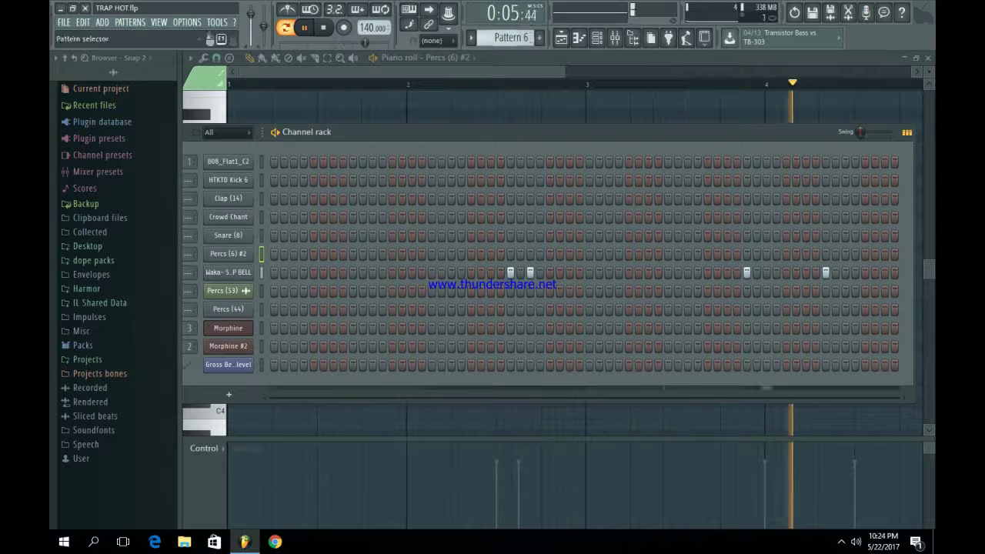
{"action": "scroll", "coordinate": [505, 37], "scroll_direction": "down", "scroll_amount": 1}
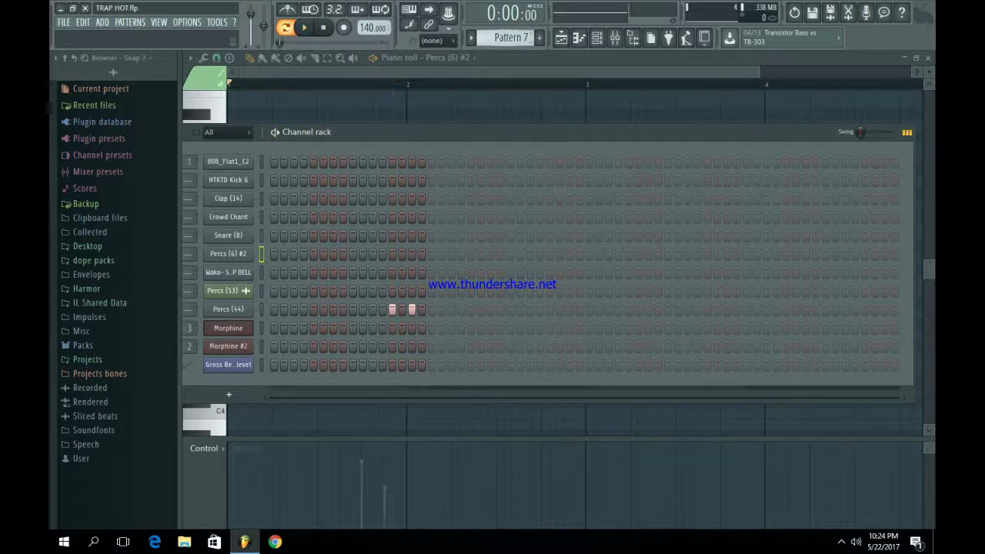
- Select Pattern 8 and view the Morphine channel's synth settings and presets library, closing both
{"action": "scroll", "coordinate": [505, 37], "scroll_direction": "down", "scroll_amount": 1}
{"action": "left_click", "coordinate": [228, 327]}
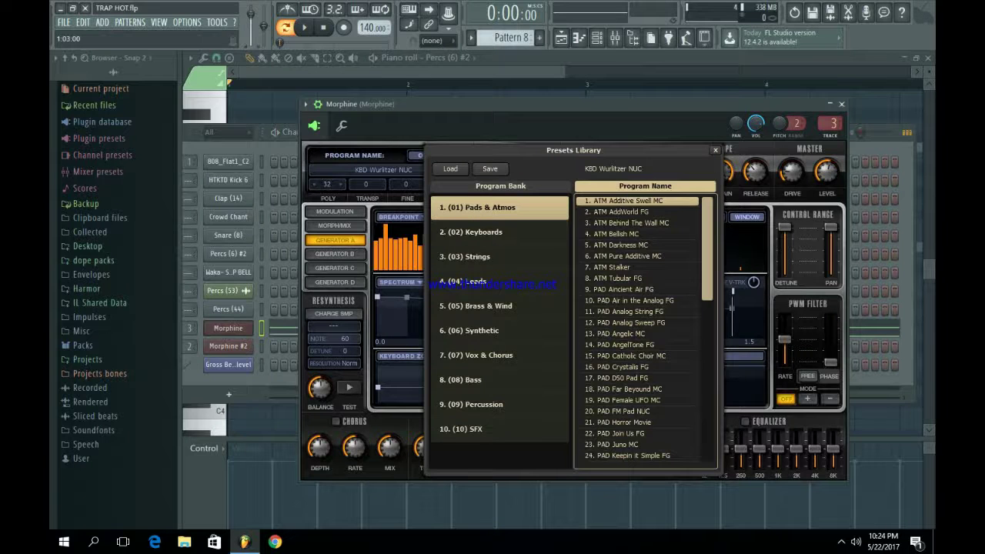
{"action": "key", "text": "Escape"}
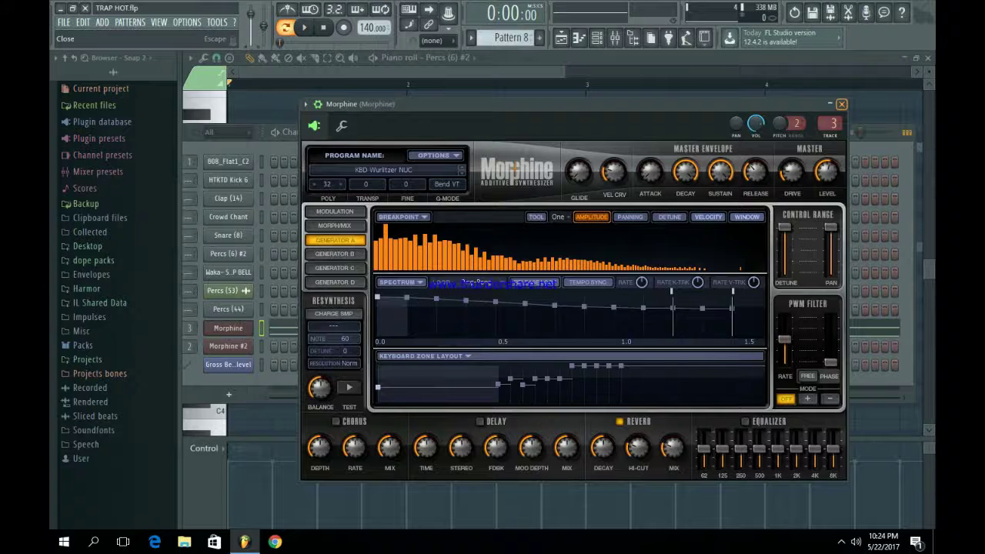
{"action": "key", "text": "Escape"}
- Play Pattern 8's Morphine melody in the piano roll with all four bars in view
{"action": "key", "text": "F7"}
{"action": "key", "text": "space"}
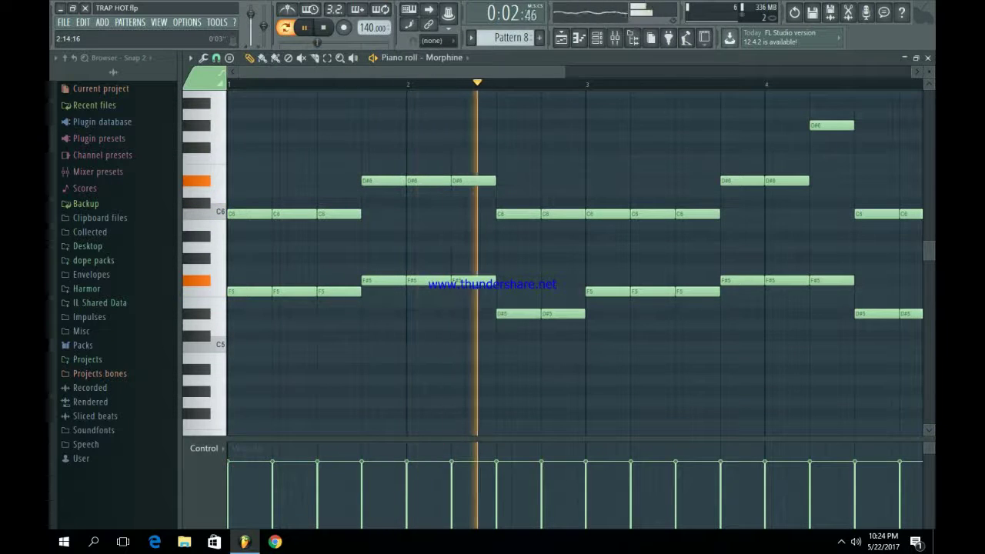
{"action": "scroll", "coordinate": [575, 262], "scroll_direction": "down", "scroll_amount": 3}
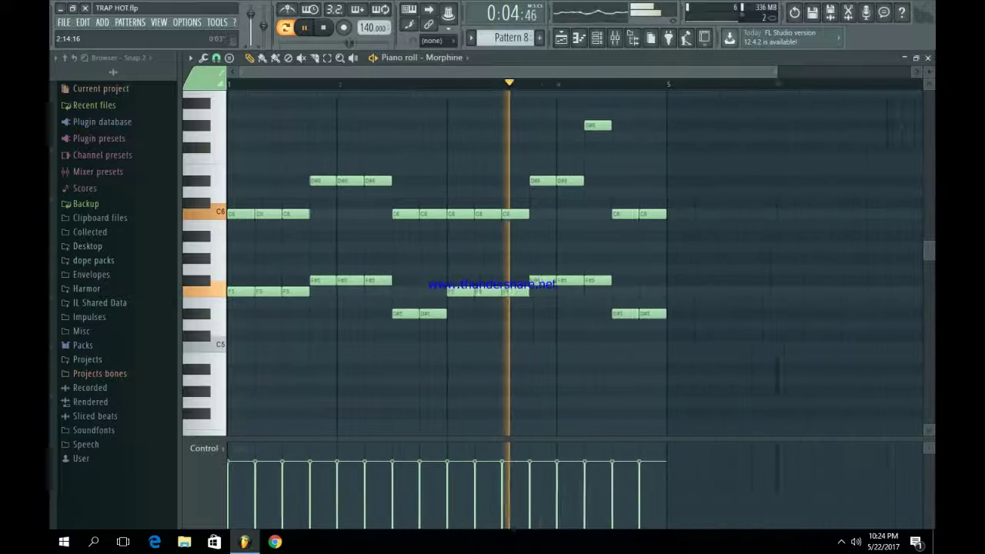
{"action": "scroll", "coordinate": [576, 261], "scroll_direction": "down", "scroll_amount": 1}
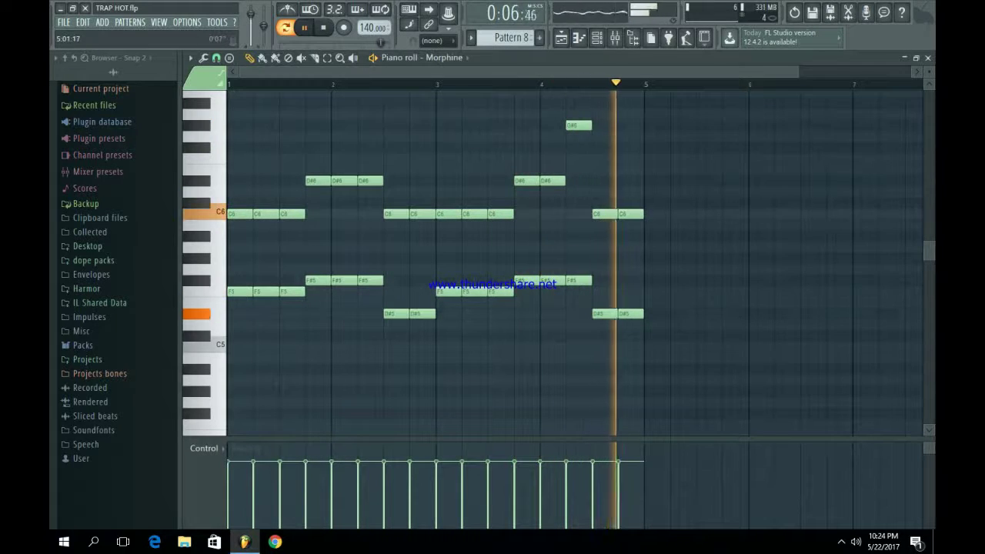
- Compare Pattern 8's playback with Gross Beat bypassed and enabled on the Morphine mixer track, closing the mixer
{"action": "left_click", "coordinate": [615, 37]}
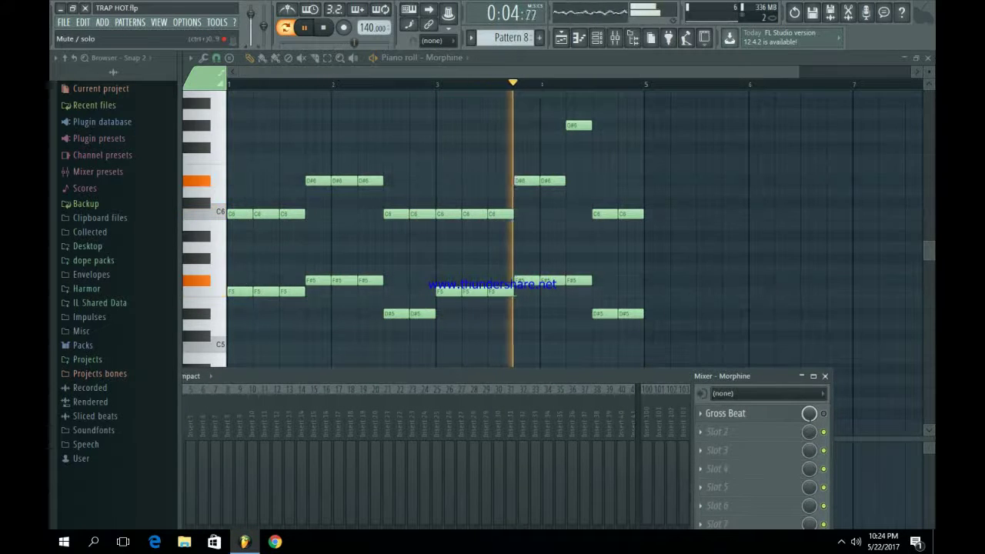
{"action": "key", "text": "space"}
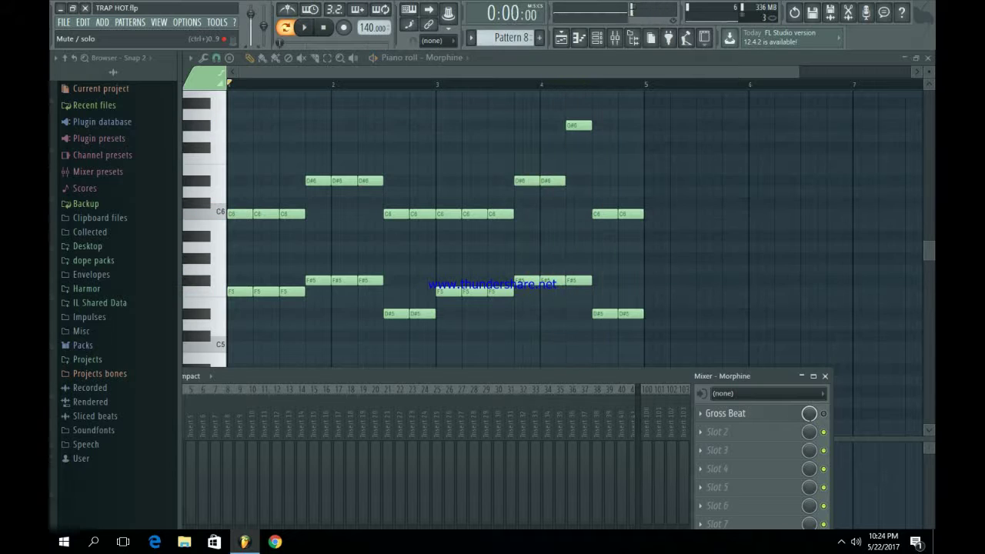
{"action": "key", "text": "space"}
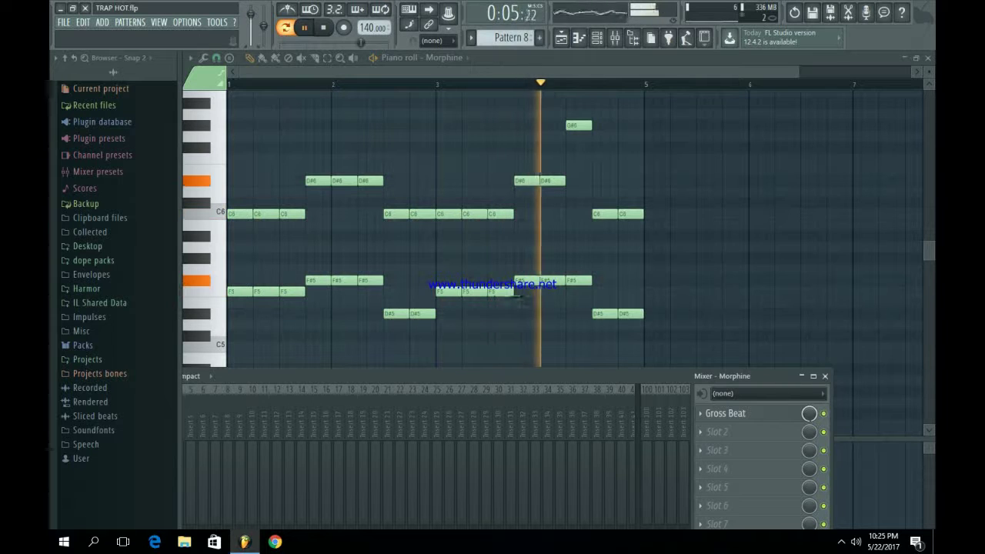
{"action": "key", "text": "space"}
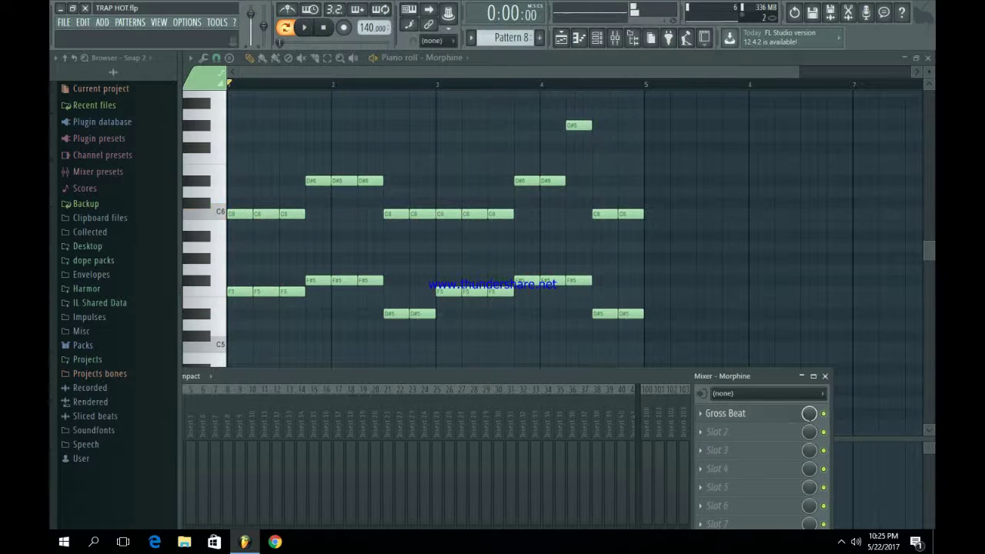
{"action": "left_click", "coordinate": [825, 375]}
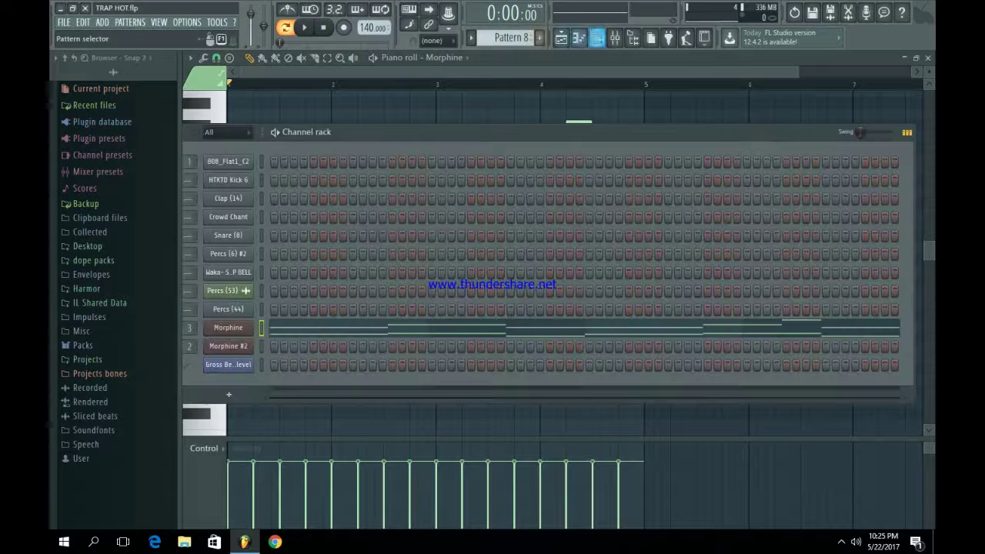
- Select Pattern 9 in the channel rack and view the Morphine #2 synth's settings, closing the plugin
{"action": "key", "text": "F6"}
{"action": "left_click", "coordinate": [228, 346]}
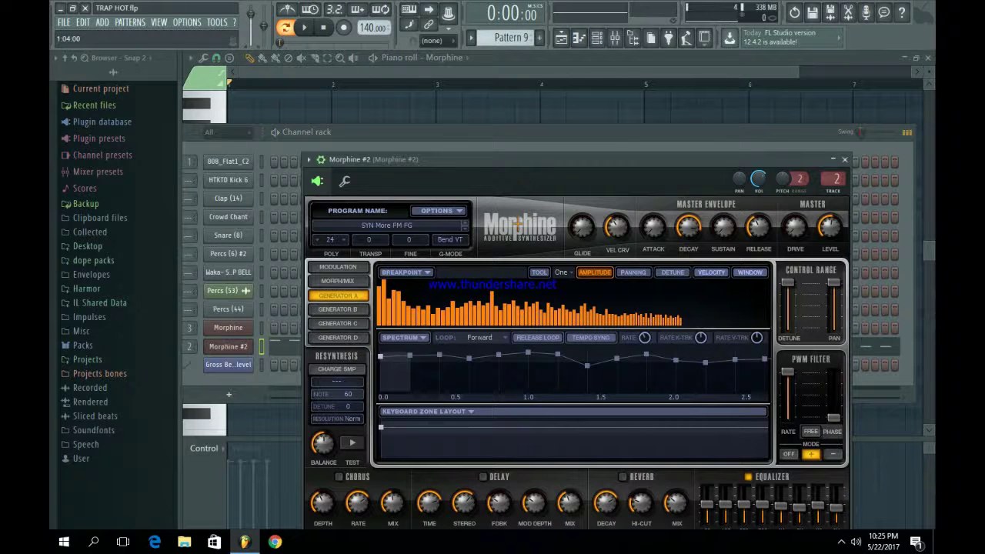
{"action": "left_click", "coordinate": [844, 160]}
- Play Pattern 9's Morphine #2 notes in the piano roll with the upper octaves in view
{"action": "key", "text": "F7"}
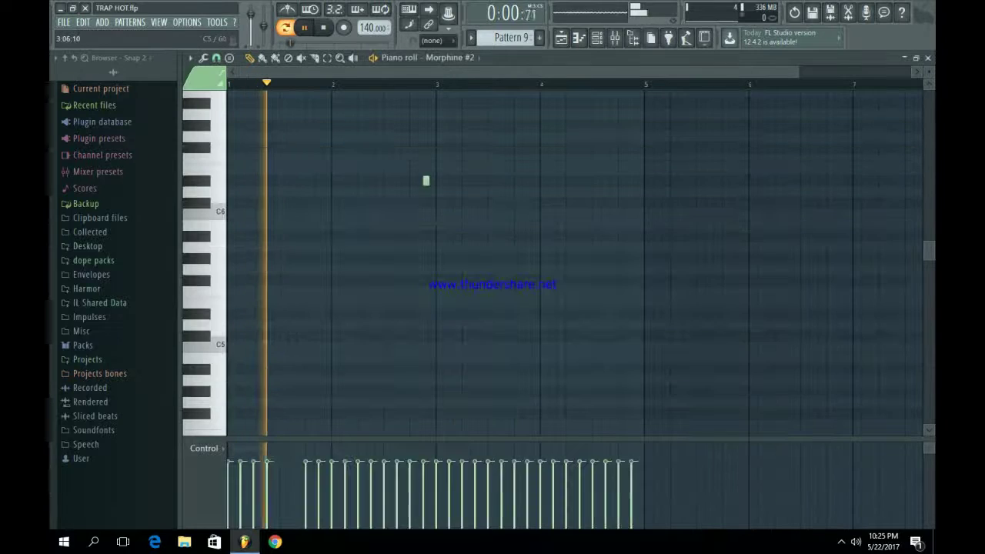
{"action": "scroll", "coordinate": [576, 261], "scroll_direction": "up", "scroll_amount": 2}
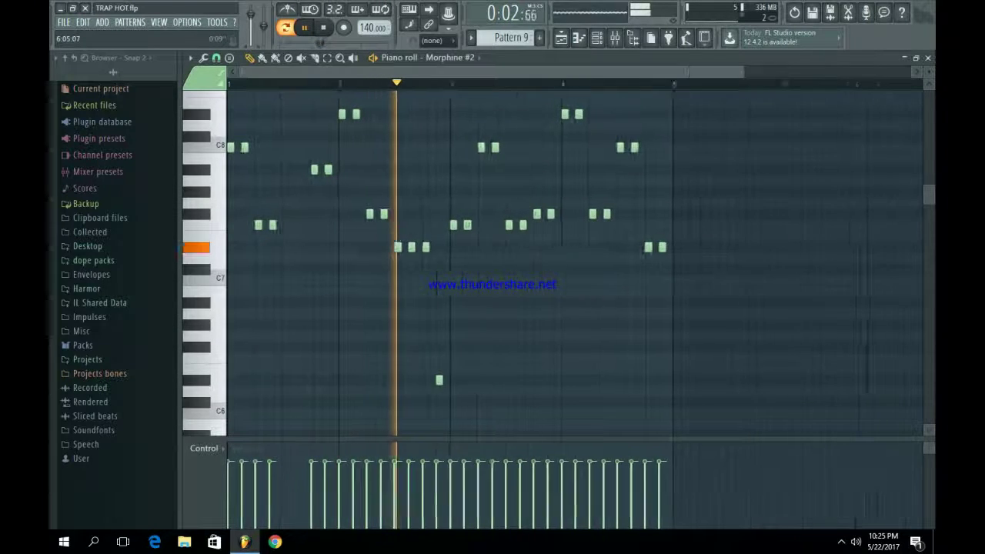
{"action": "scroll", "coordinate": [576, 262], "scroll_direction": "up", "scroll_amount": 2}
{"action": "scroll", "coordinate": [576, 261], "scroll_direction": "down", "scroll_amount": 1}
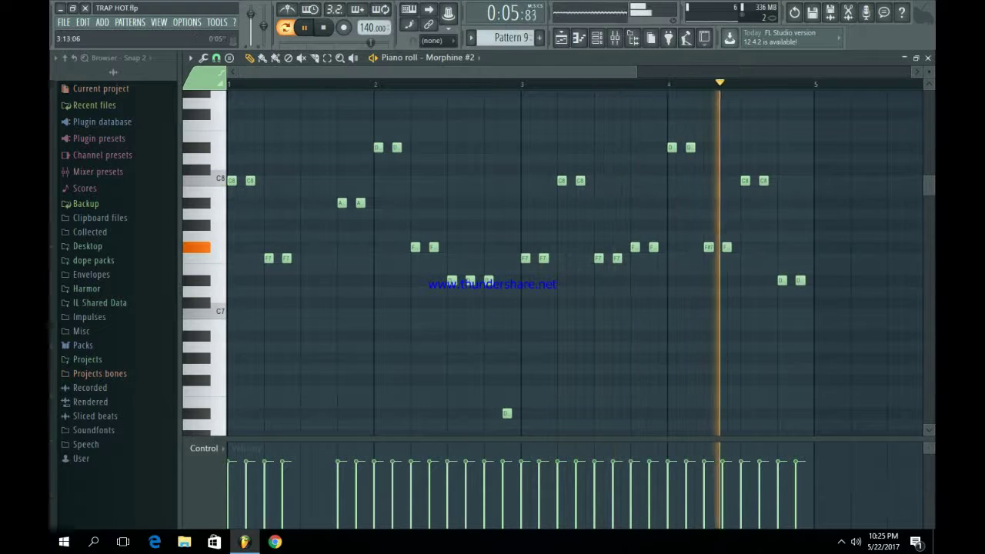
{"action": "key", "text": "space"}
- Examine the Fruity Parametric EQ 2 and Fruity Reeverb 2 settings on the Morphine #2 mixer track during Pattern 9 playback
{"action": "key", "text": "F9"}
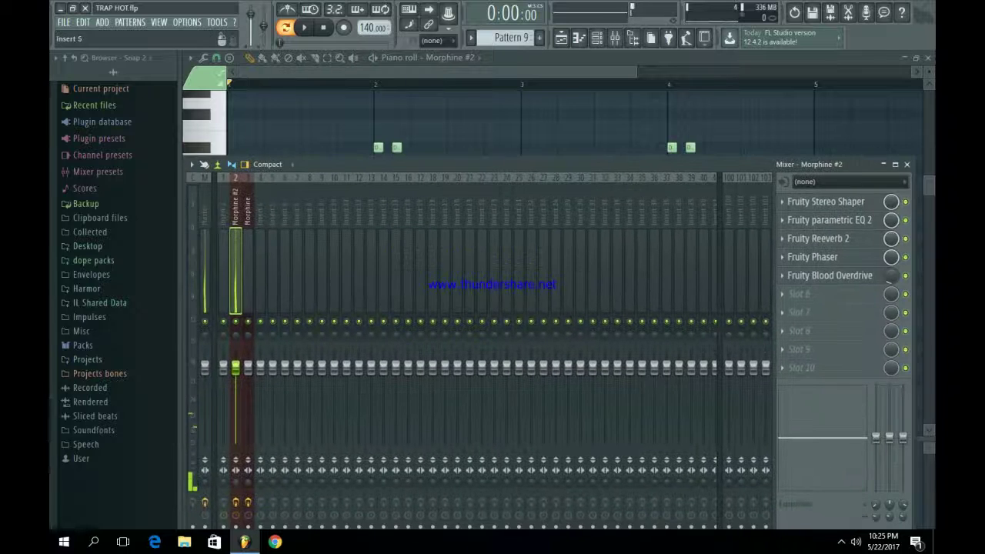
{"action": "left_click", "coordinate": [235, 254]}
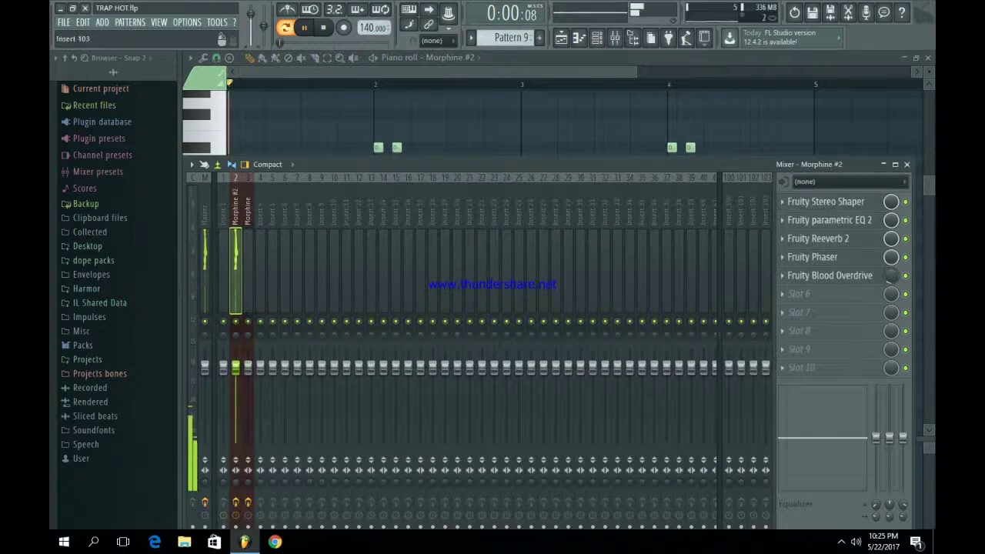
{"action": "key", "text": "space"}
{"action": "left_click", "coordinate": [817, 220]}
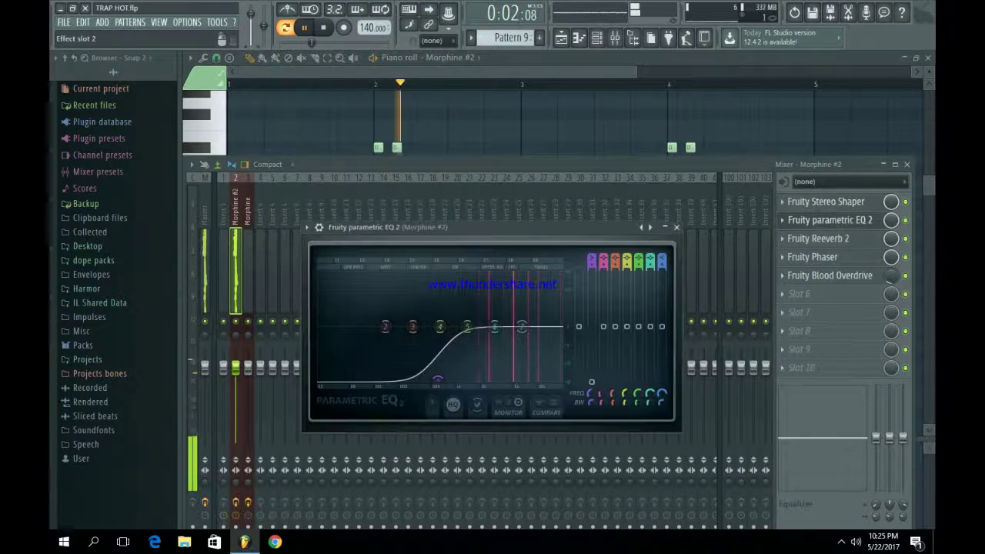
{"action": "left_click", "coordinate": [818, 220]}
{"action": "left_click", "coordinate": [817, 239]}
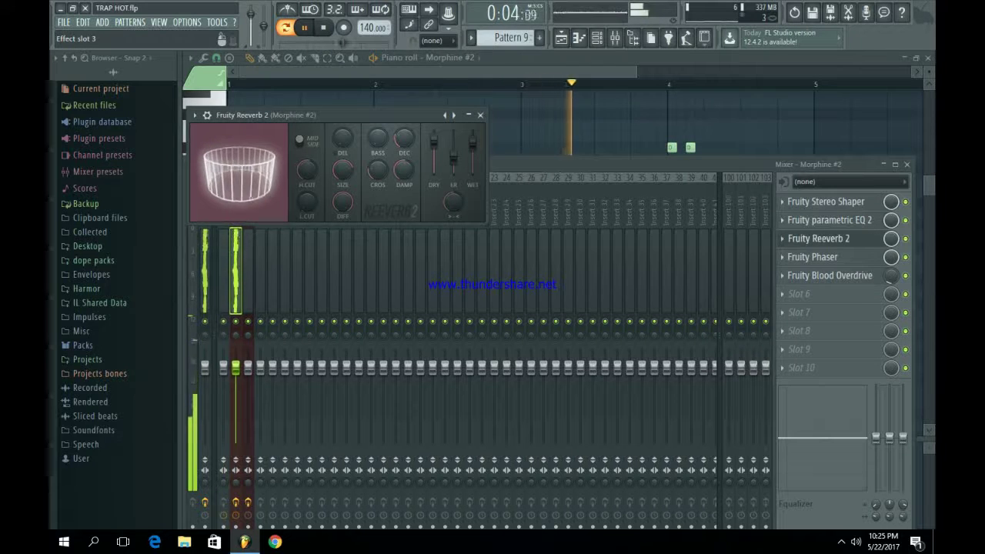
{"action": "left_click", "coordinate": [817, 239]}
- Examine the Fruity Phaser and Fruity Blood Overdrive settings on the Morphine #2 mixer track
{"action": "left_click", "coordinate": [817, 257]}
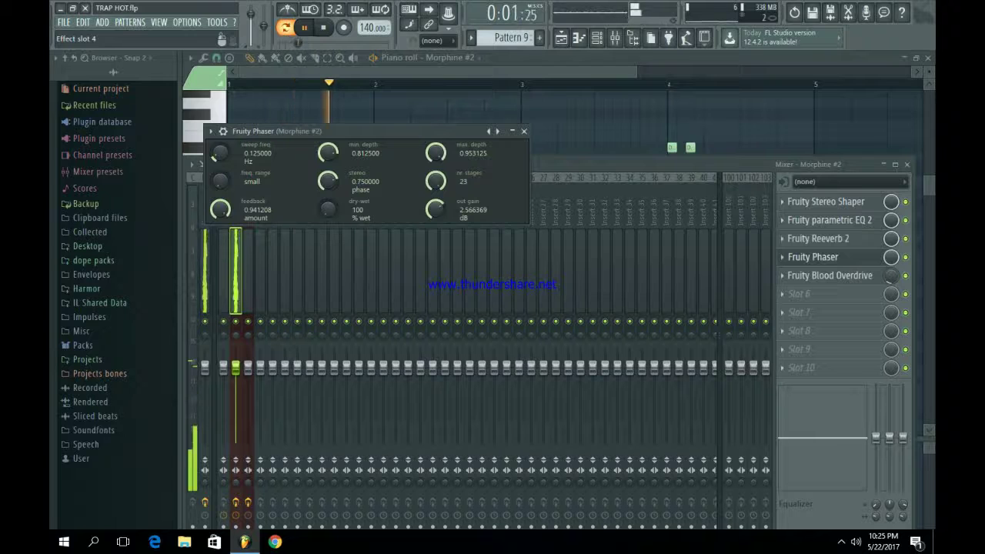
{"action": "left_click", "coordinate": [818, 257]}
{"action": "left_click", "coordinate": [817, 275]}
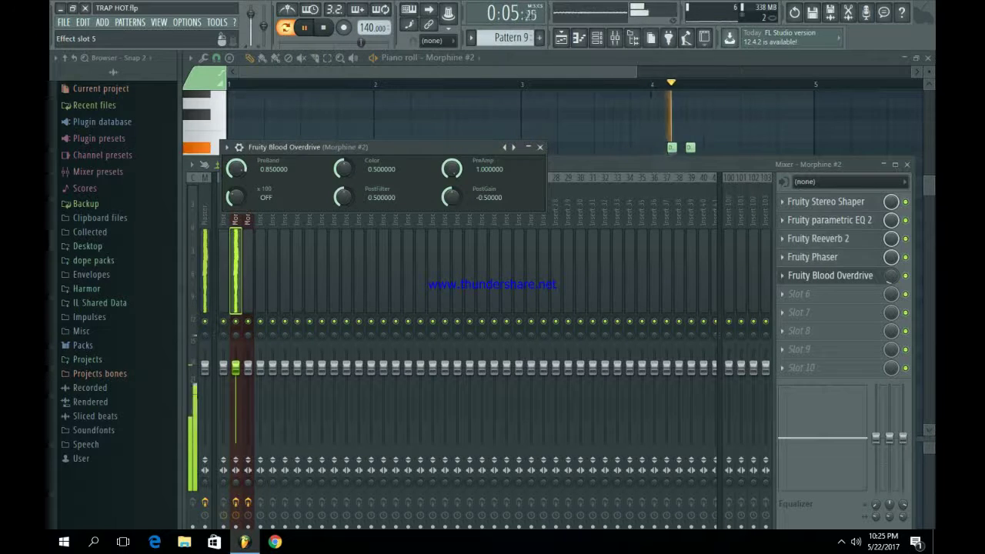
{"action": "key", "text": "Escape"}
- Show the playlist arrangement and view the Percs (53) audio clip's sample settings, closing them
{"action": "left_click", "coordinate": [561, 38]}
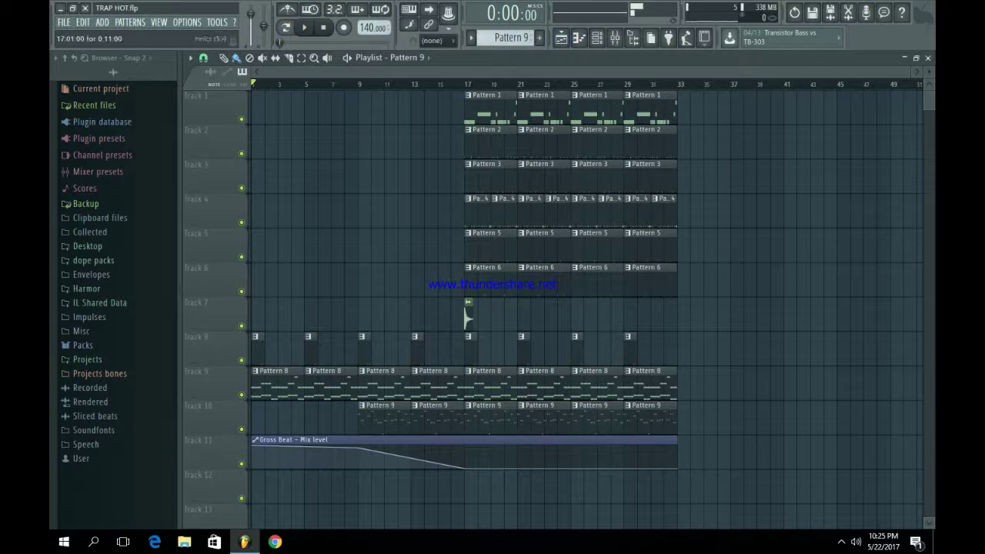
{"action": "double_click", "coordinate": [468, 339]}
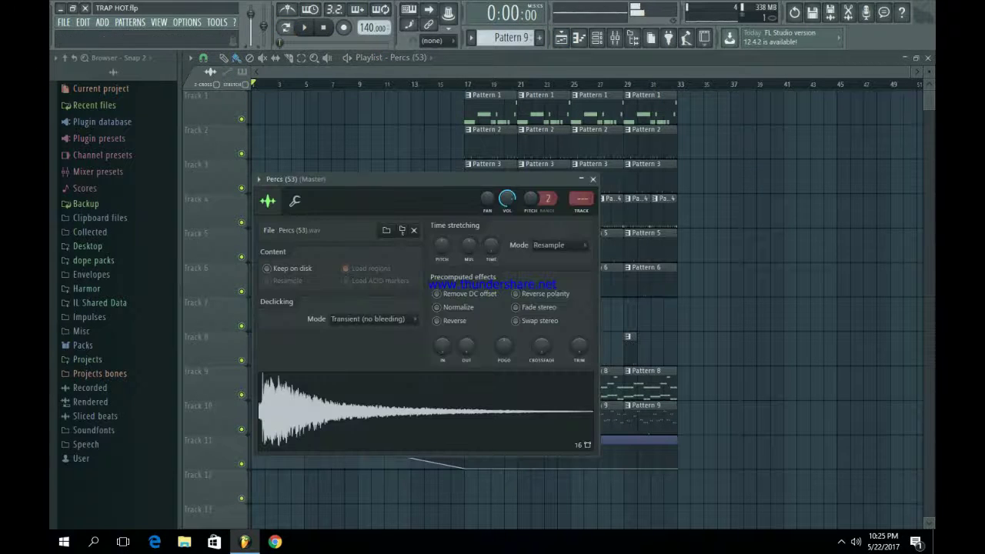
{"action": "left_click", "coordinate": [593, 178]}
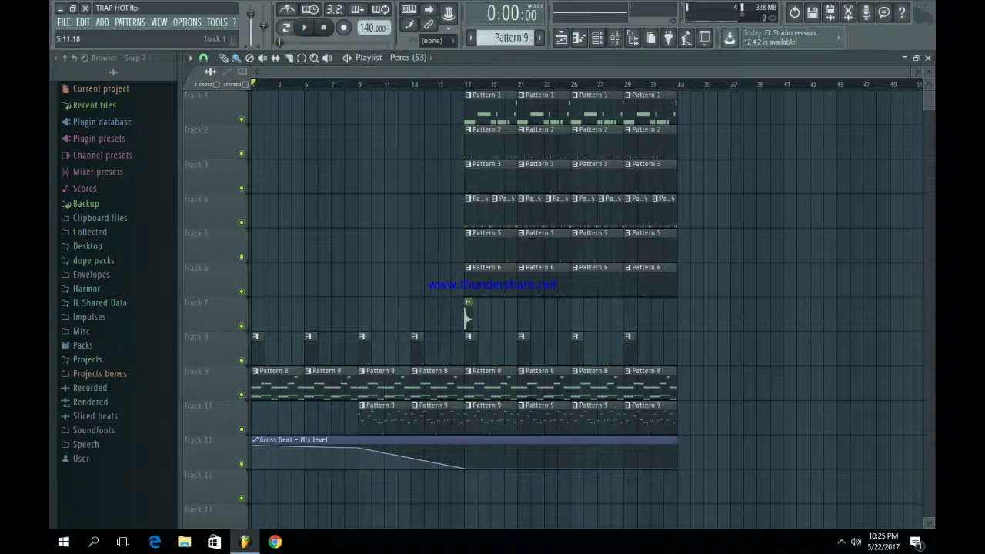